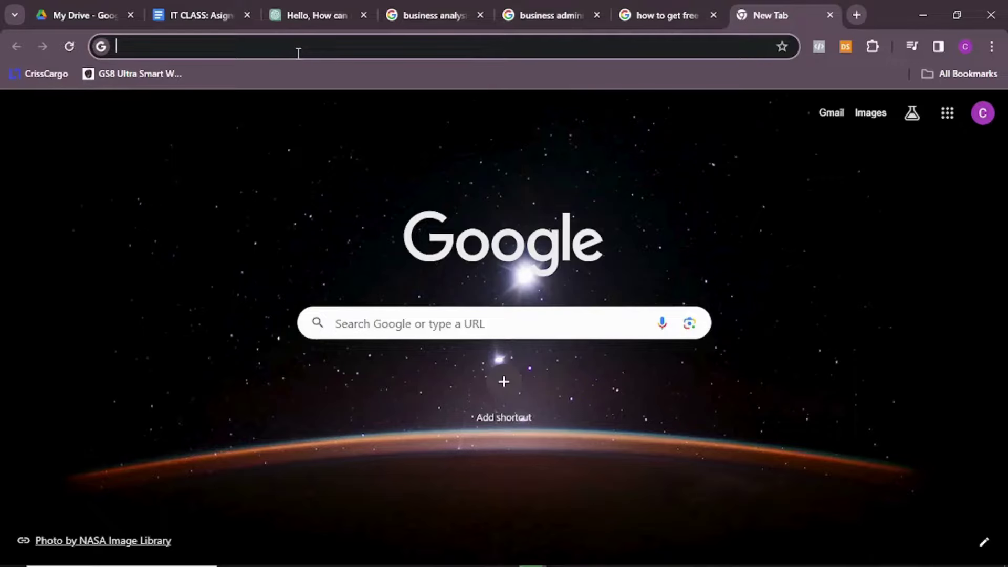
Step: Search Google for 'google play store' using the Chrome address-bar autocomplete
{"action": "type", "text": "google play store"}
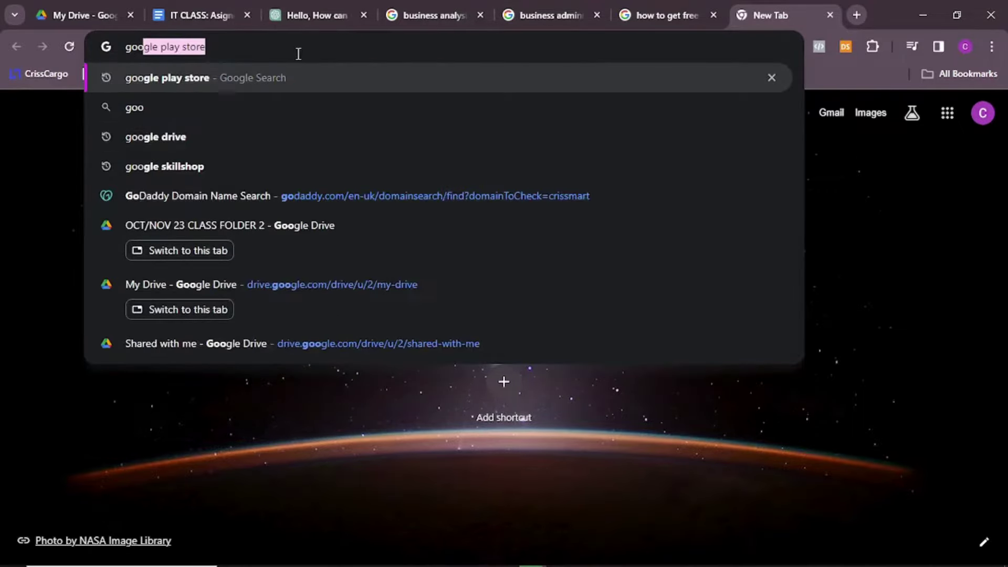
{"action": "key", "text": "Return"}
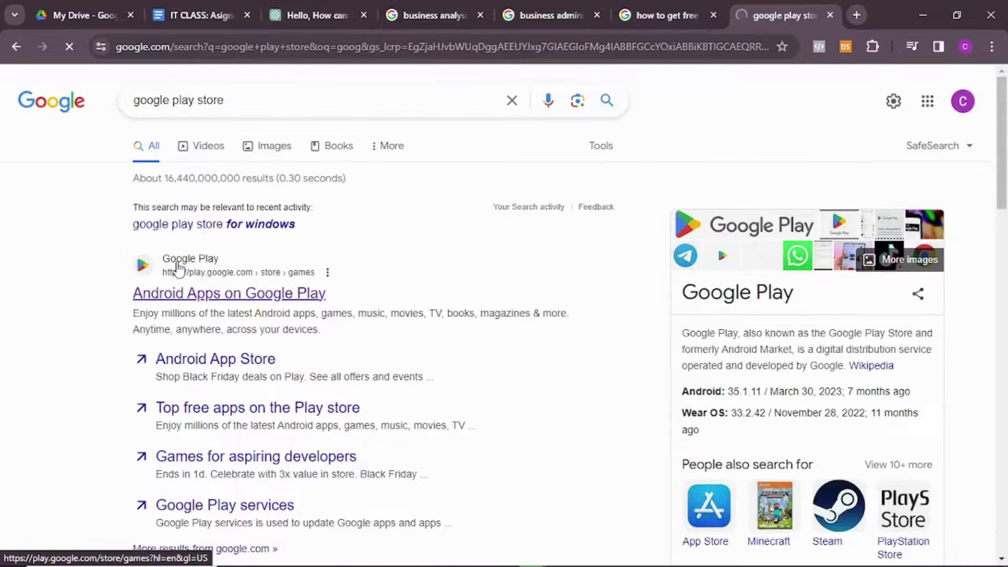
Step: Open the Google Play site from the search results
{"action": "left_click", "coordinate": [178, 270]}
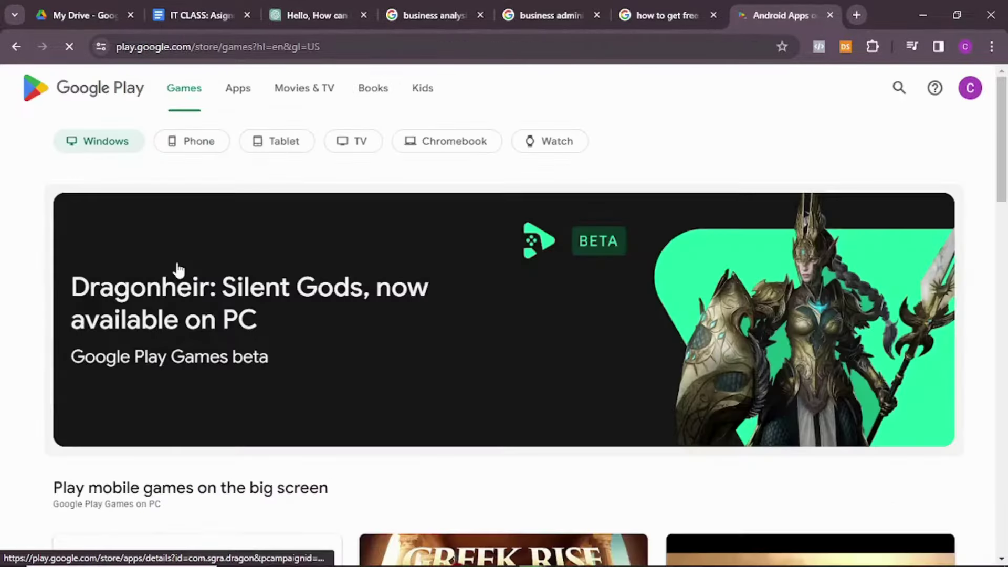
{"action": "scroll", "coordinate": [451, 274], "scroll_direction": "down", "scroll_amount": 10}
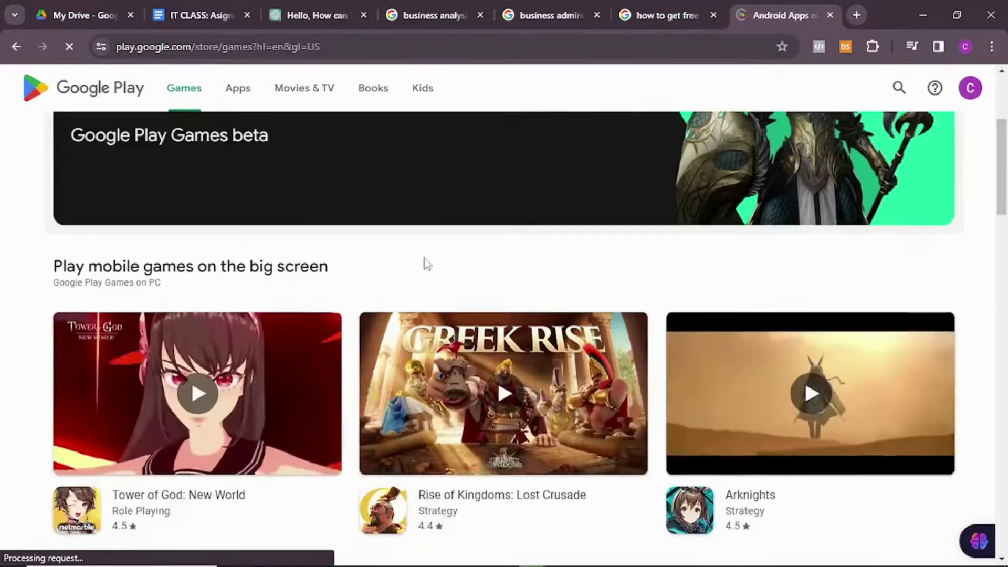
{"action": "scroll", "coordinate": [495, 247], "scroll_direction": "up", "scroll_amount": 5}
{"action": "scroll", "coordinate": [495, 247], "scroll_direction": "up", "scroll_amount": 5}
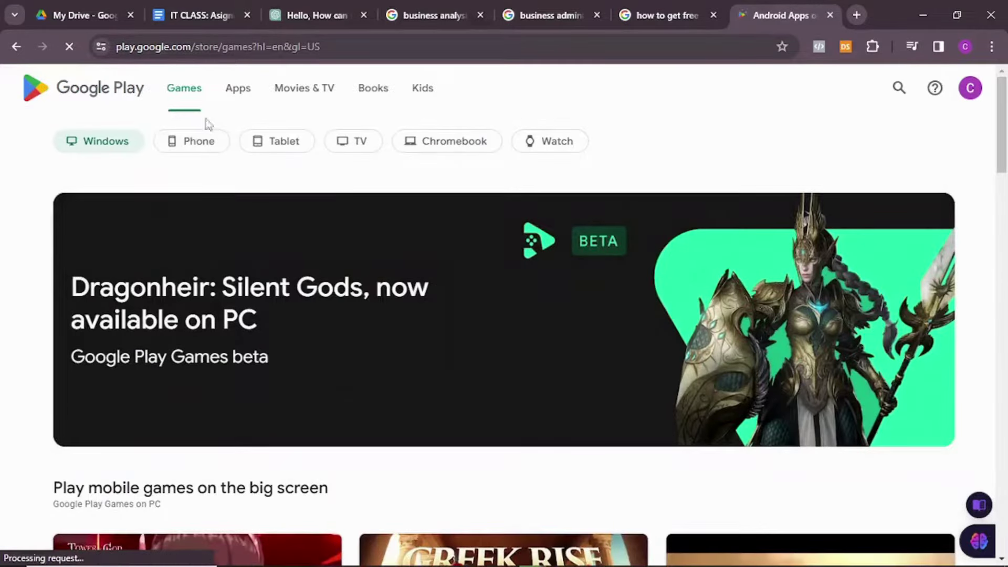
Step: Search Google Play for 'instagram' to list the Instagram app
{"action": "left_click", "coordinate": [899, 88]}
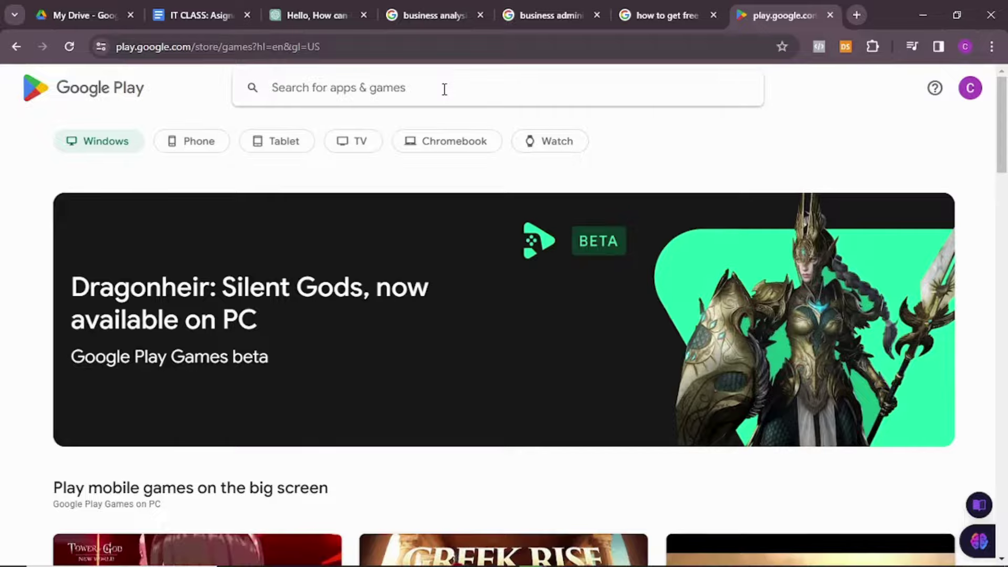
{"action": "type", "text": "wha"}
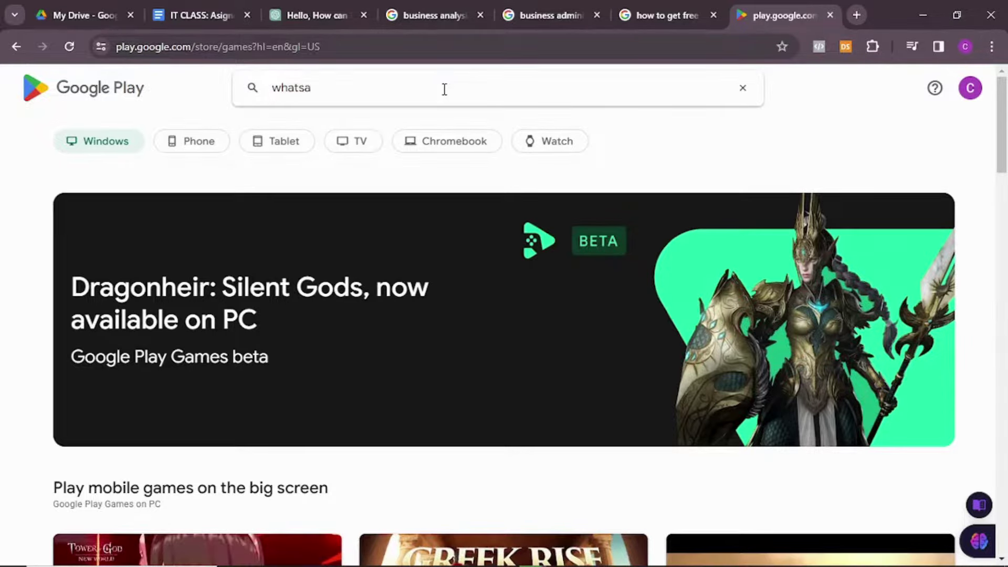
{"action": "type", "text": "ts"}
{"action": "key", "text": "BackSpace"}
{"action": "key", "text": "BackSpace"}
{"action": "key", "text": "BackSpace"}
{"action": "key", "text": "BackSpace"}
{"action": "key", "text": "BackSpace"}
{"action": "type", "text": "instagram"}
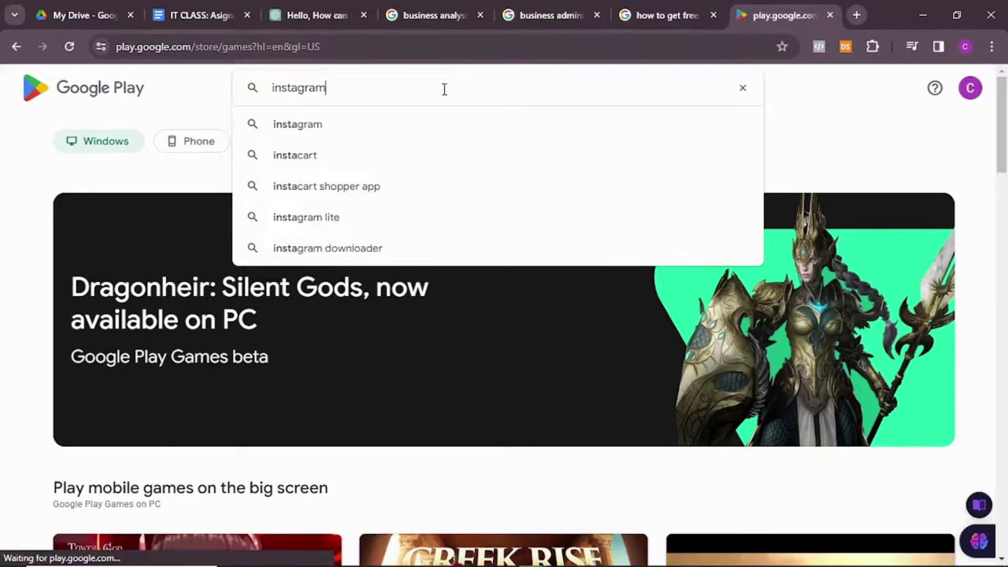
{"action": "key", "text": "Return"}
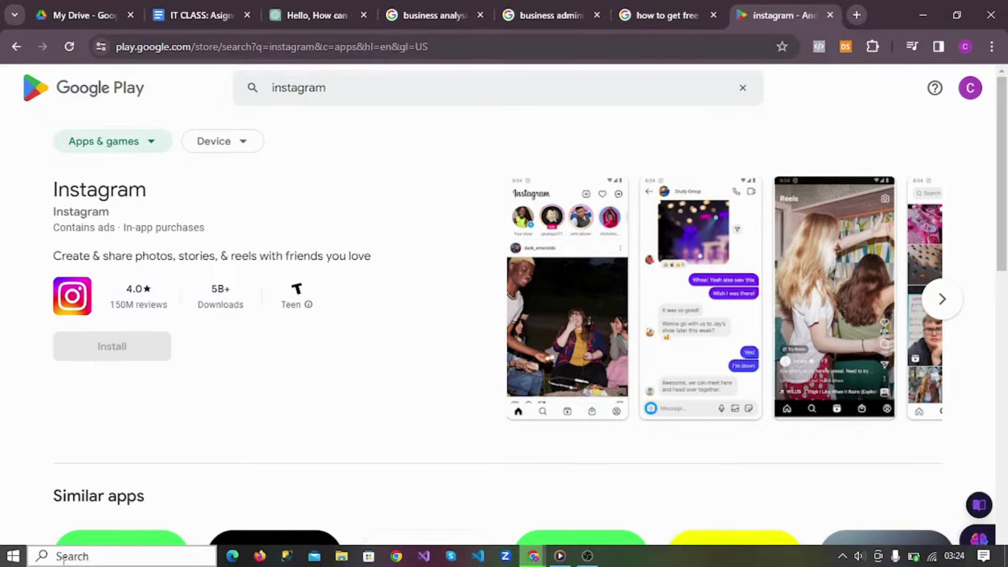
Step: Launch Microsoft Store via a Windows search for 'micro'
{"action": "left_click", "coordinate": [66, 557]}
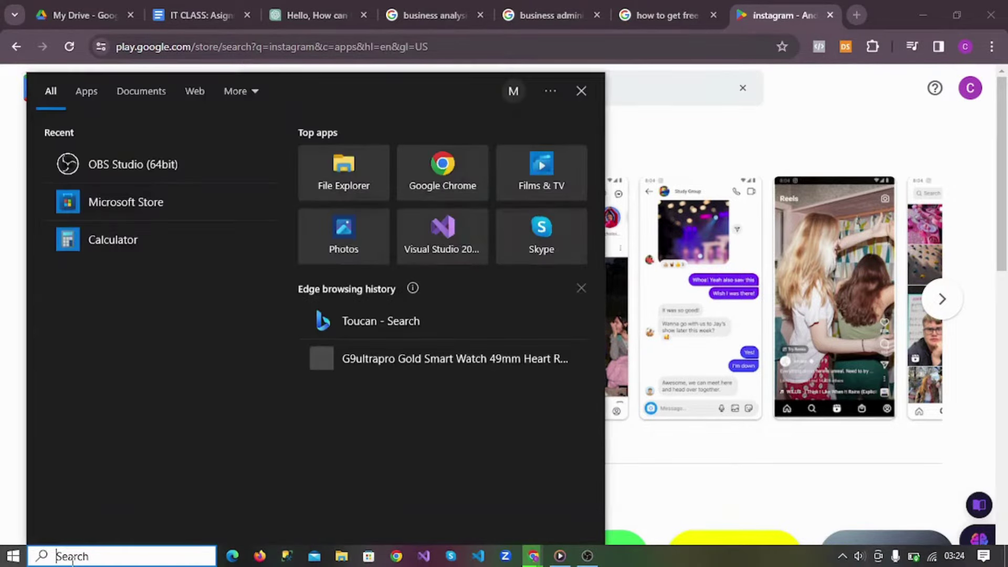
{"action": "type", "text": "micro"}
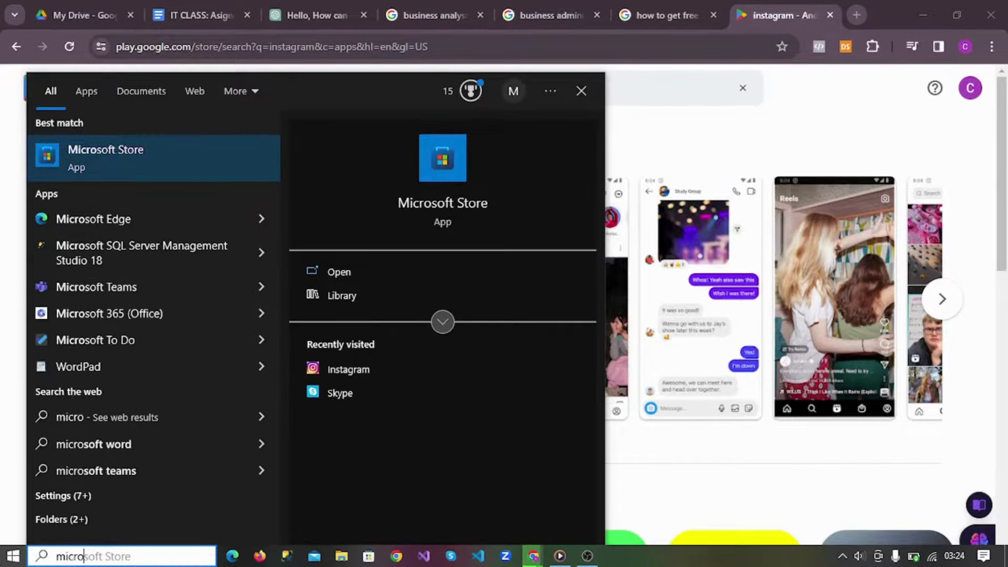
{"action": "left_click", "coordinate": [127, 152]}
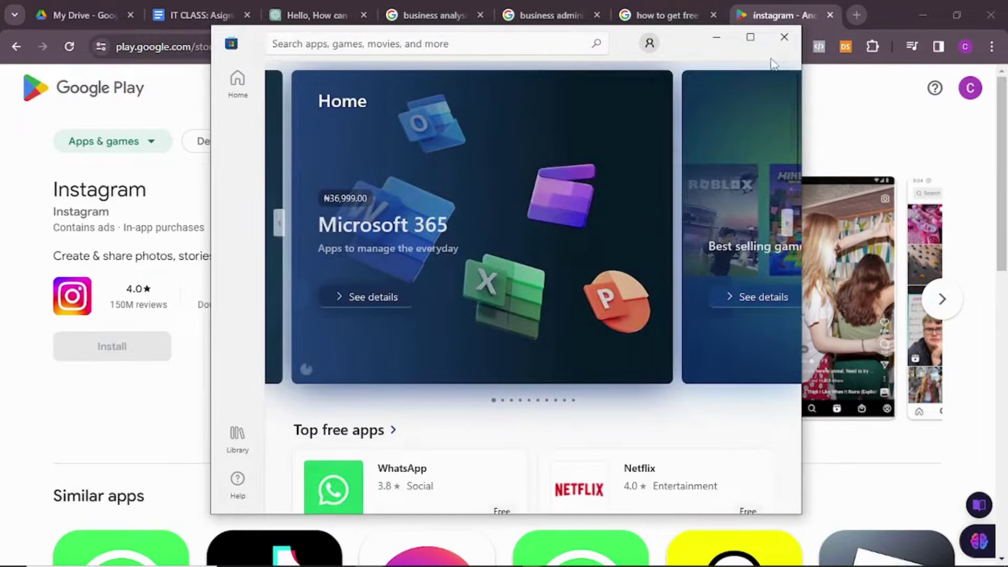
Step: Maximize the Store window and install Instagram from the 'intagram' search results
{"action": "left_click", "coordinate": [750, 36]}
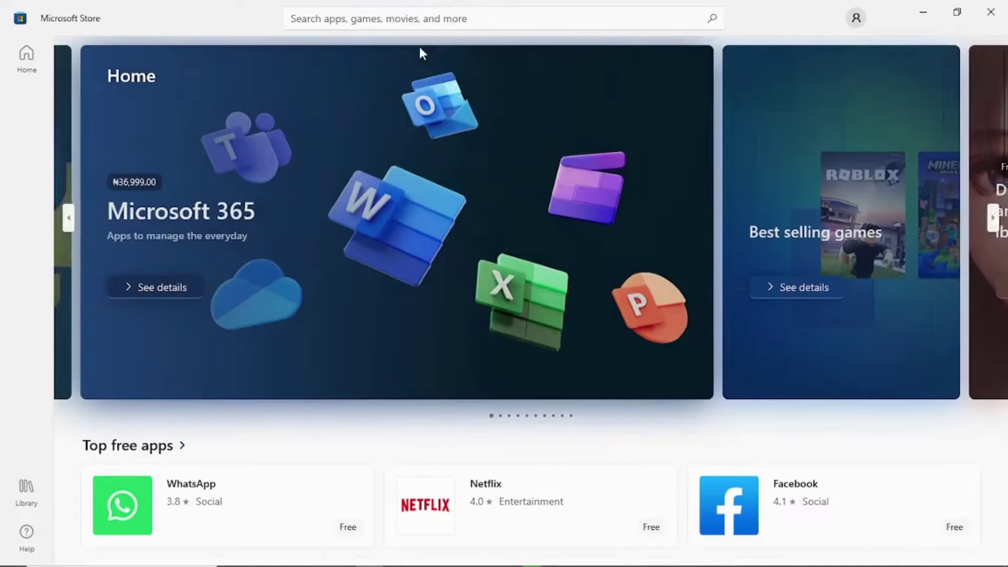
{"action": "left_click", "coordinate": [413, 19]}
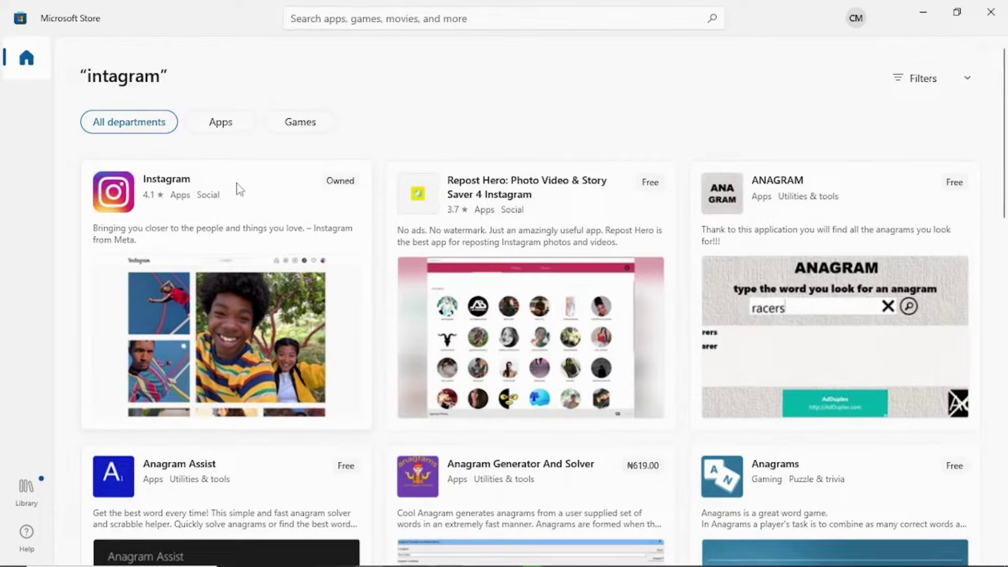
{"action": "mouse_move", "coordinate": [237, 188]}
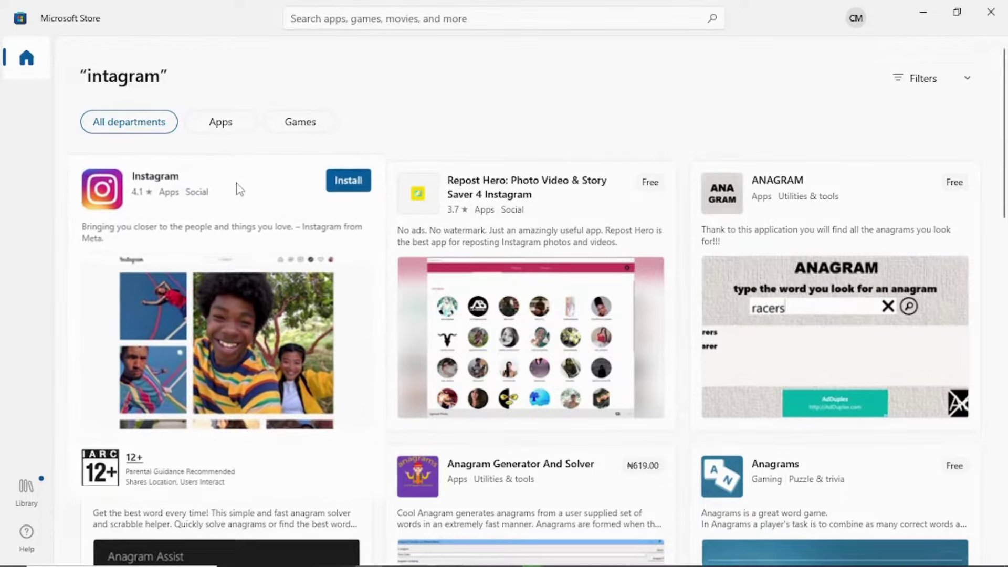
{"action": "left_click", "coordinate": [348, 185]}
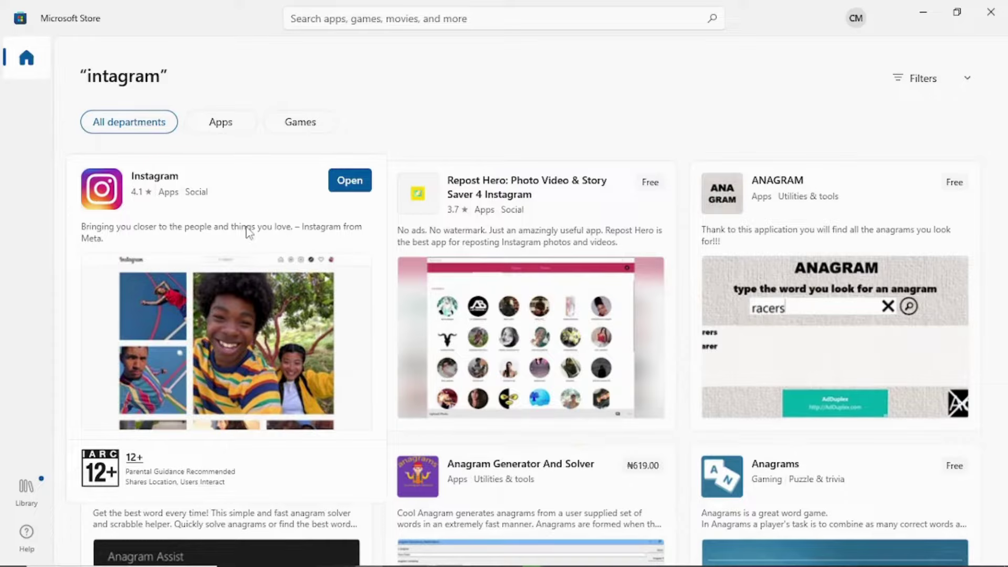
Step: Open Instagram from its Store card, minimize it, and return to the Store search box
{"action": "left_click", "coordinate": [341, 183]}
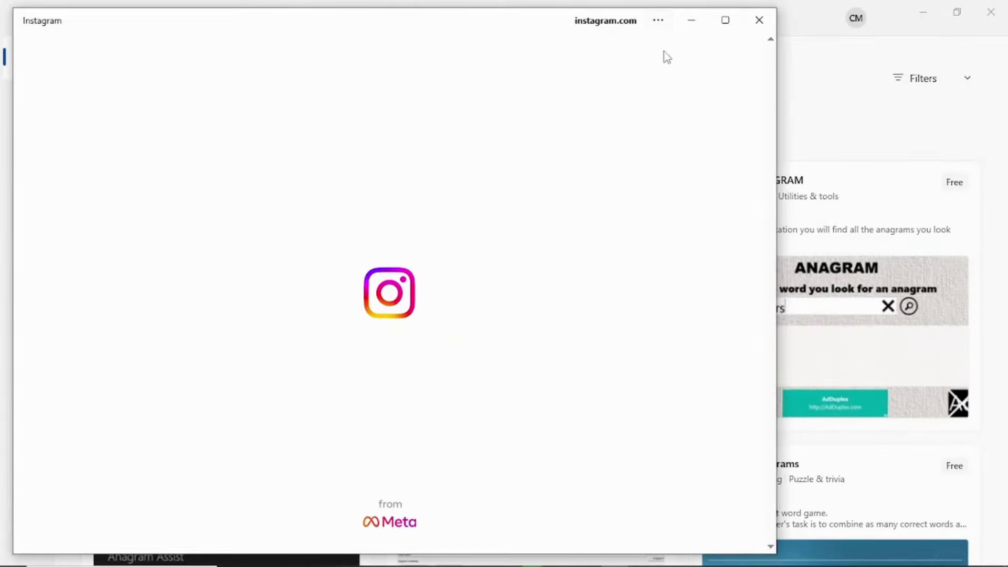
{"action": "left_click", "coordinate": [693, 21]}
{"action": "left_click", "coordinate": [403, 12]}
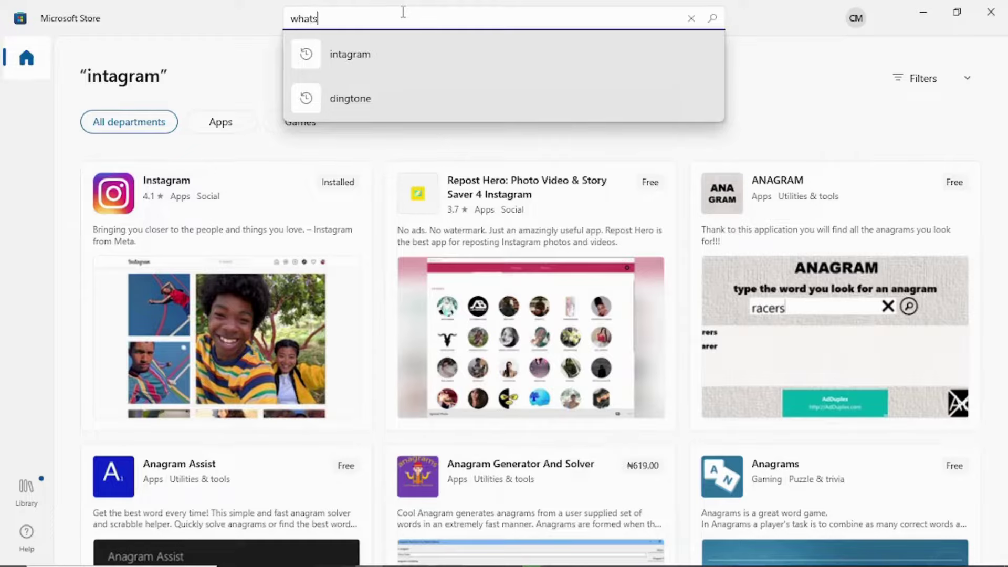
Step: Search the Store for 'whatsapp', filter to Apps, and browse the results
{"action": "key", "text": "Return"}
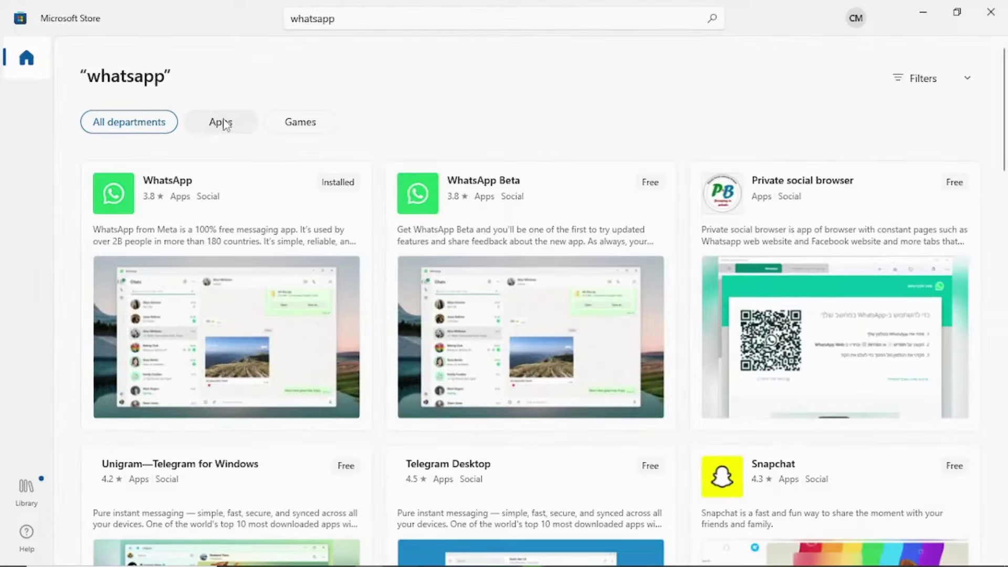
{"action": "left_click", "coordinate": [225, 124]}
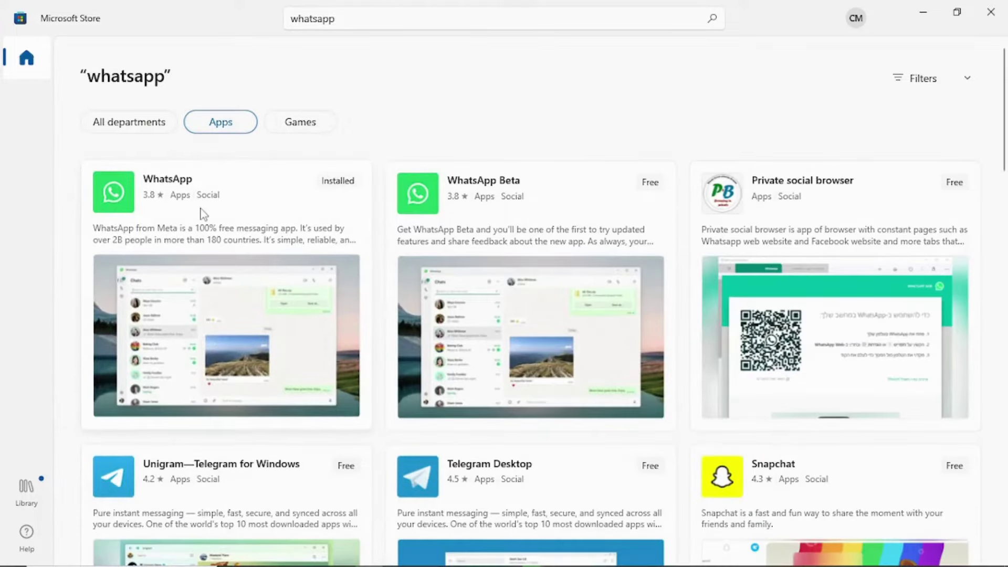
{"action": "scroll", "coordinate": [488, 273], "scroll_direction": "down", "scroll_amount": 3}
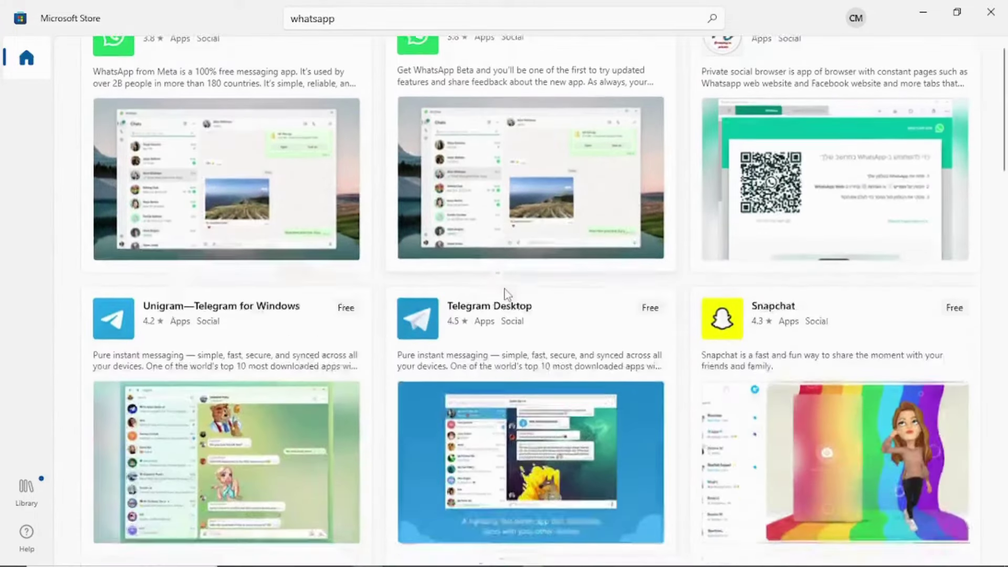
{"action": "scroll", "coordinate": [507, 284], "scroll_direction": "down", "scroll_amount": 10}
{"action": "scroll", "coordinate": [514, 262], "scroll_direction": "up", "scroll_amount": 7}
{"action": "scroll", "coordinate": [519, 258], "scroll_direction": "down", "scroll_amount": 9}
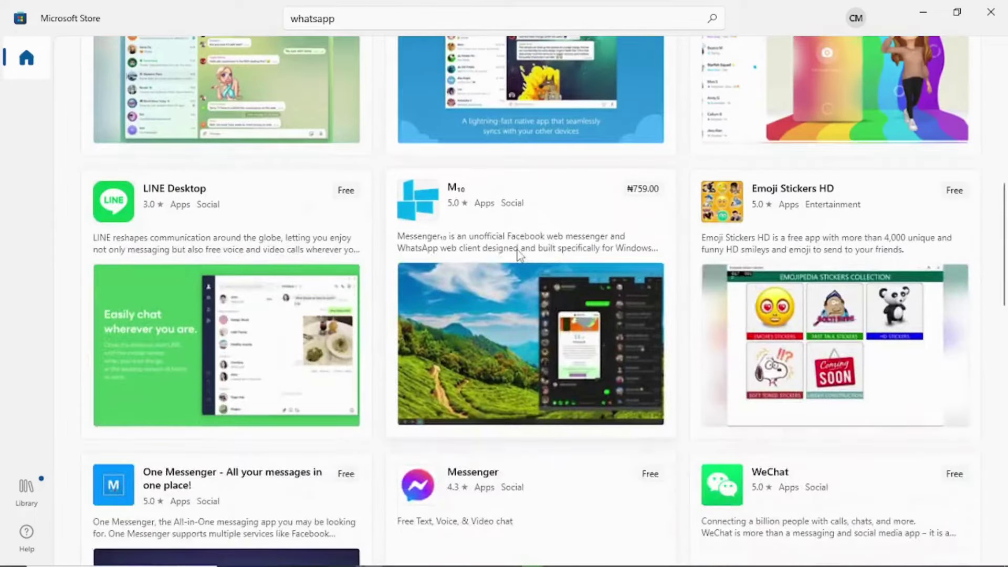
{"action": "scroll", "coordinate": [523, 259], "scroll_direction": "down", "scroll_amount": 6}
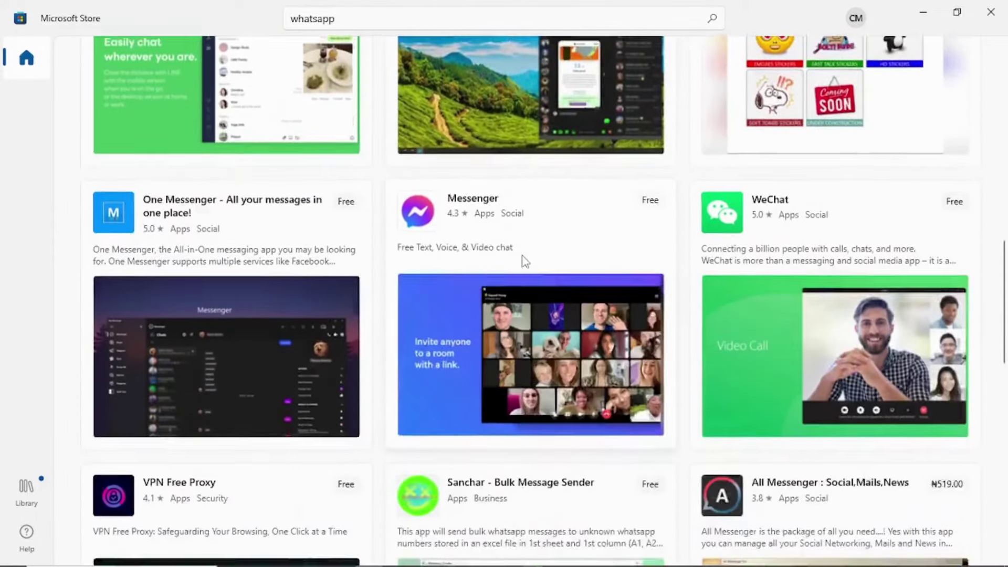
{"action": "scroll", "coordinate": [522, 257], "scroll_direction": "down", "scroll_amount": 5}
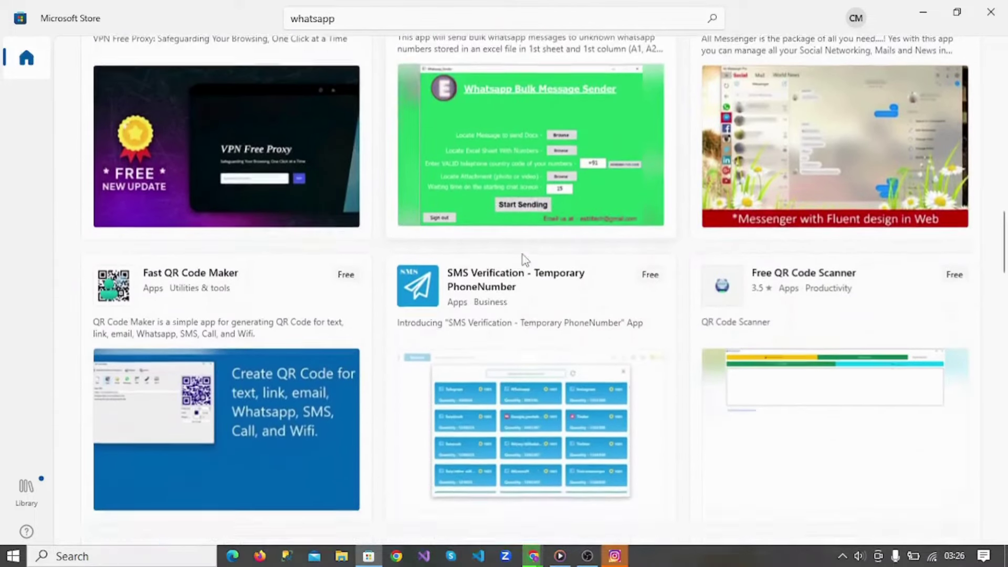
{"action": "scroll", "coordinate": [520, 242], "scroll_direction": "up", "scroll_amount": 20}
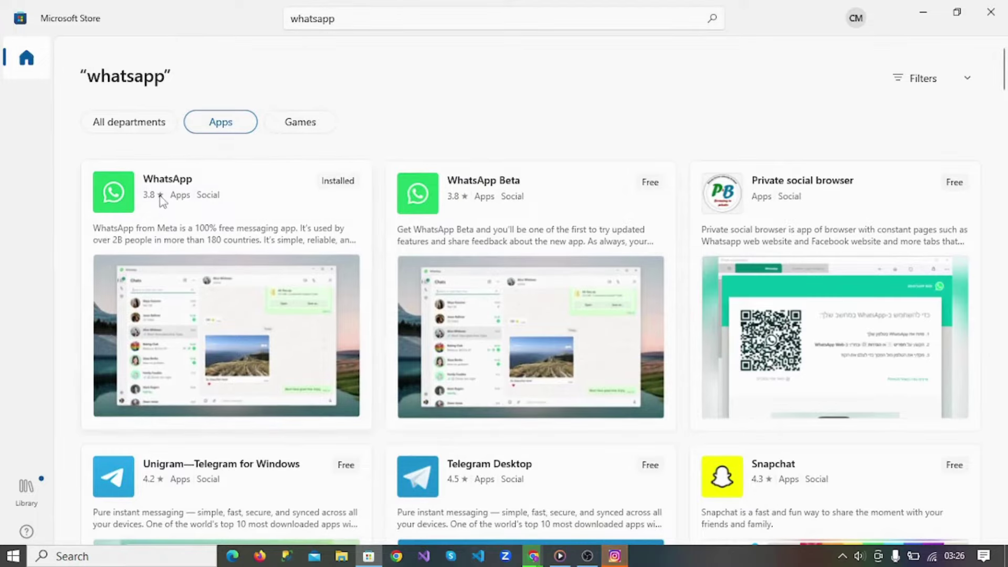
{"action": "mouse_move", "coordinate": [305, 191]}
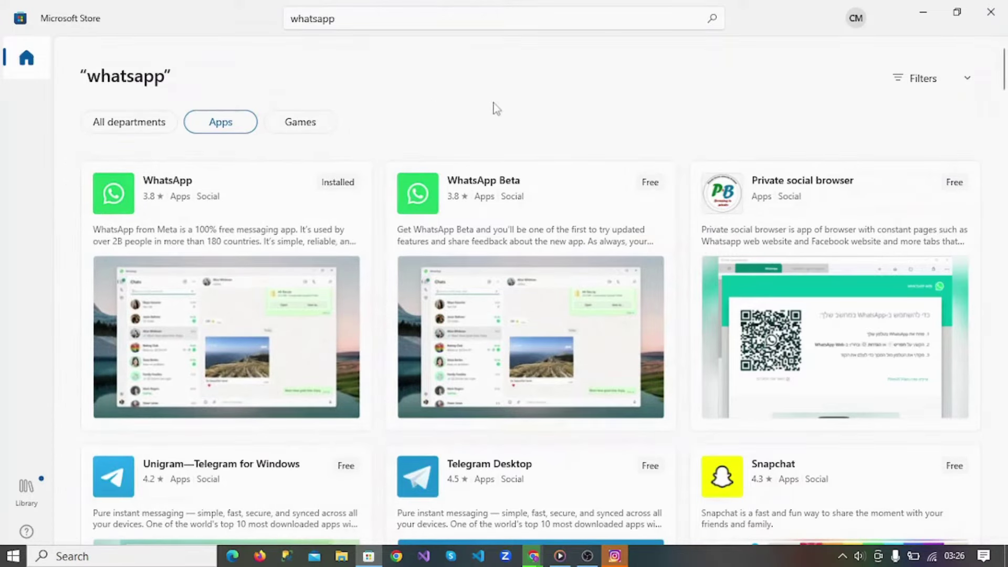
Step: Find Instagram through a Windows search for 'insta' and pin it to the taskbar
{"action": "left_click", "coordinate": [69, 557]}
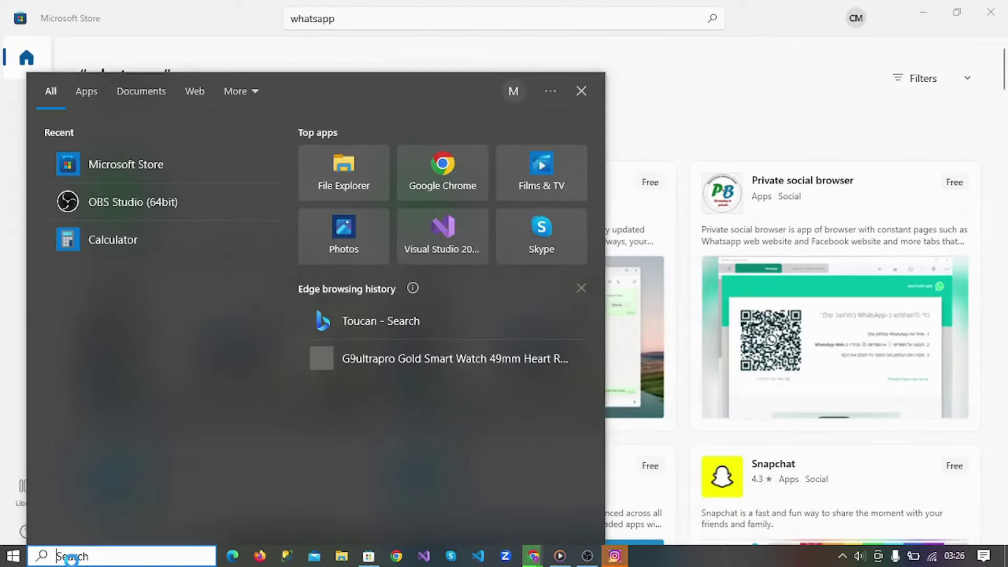
{"action": "type", "text": "instagram"}
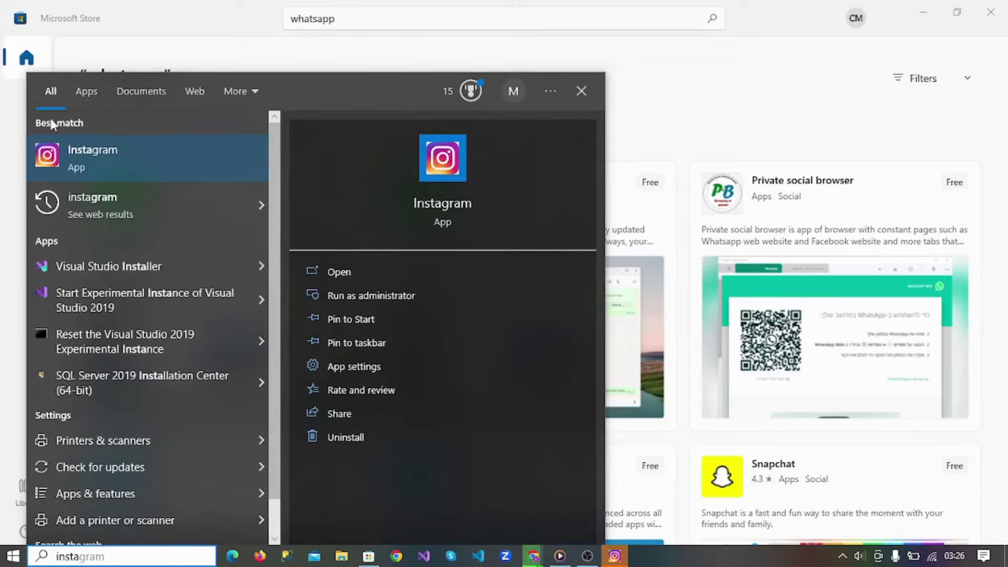
{"action": "right_click", "coordinate": [98, 149]}
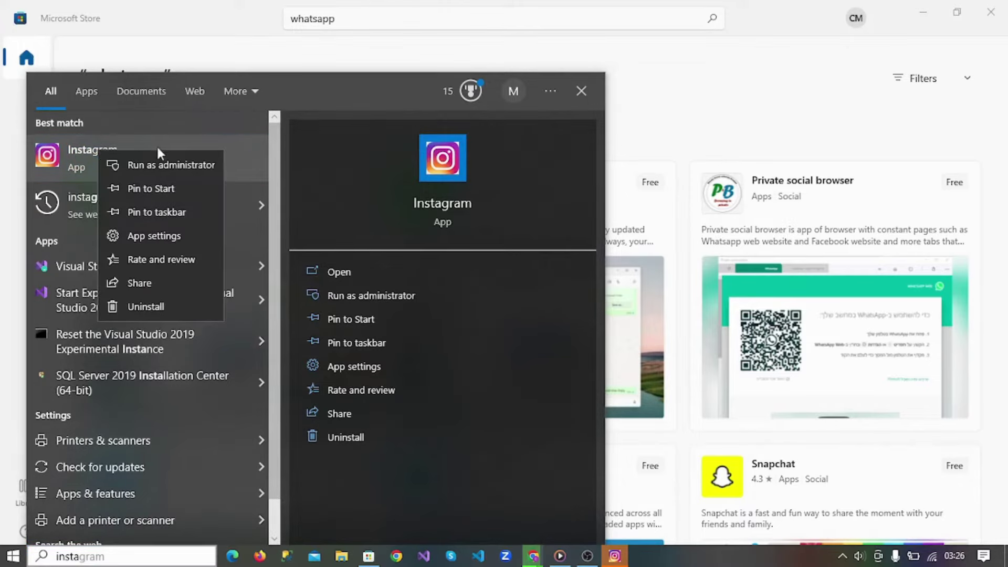
{"action": "left_click", "coordinate": [165, 212]}
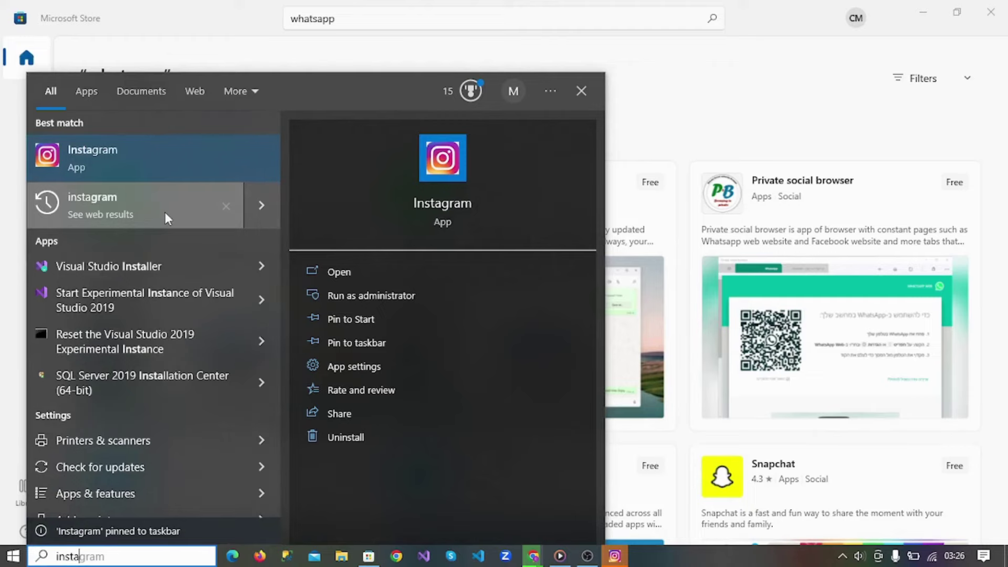
Step: Launch Instagram from its pinned taskbar icon
{"action": "left_click", "coordinate": [614, 556]}
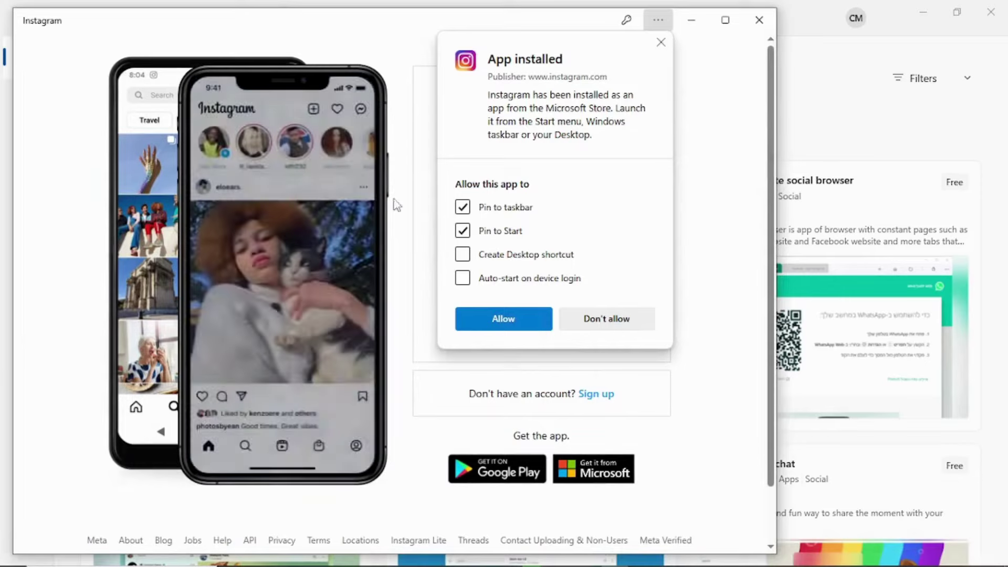